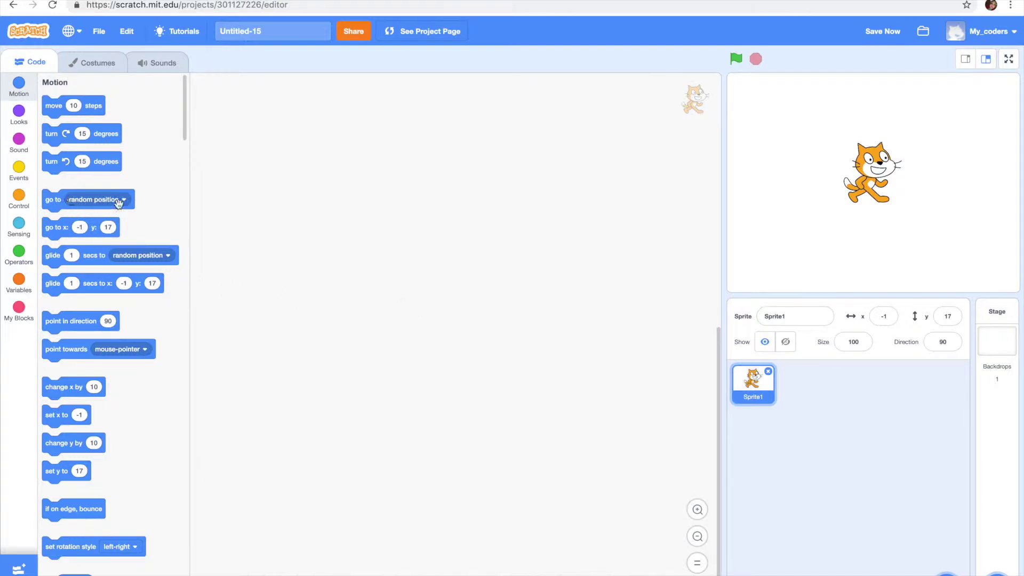
Step: Test 'go to random position' four times, sending the cat to four random stage spots
{"action": "left_click", "coordinate": [56, 205]}
{"action": "left_click", "coordinate": [56, 204]}
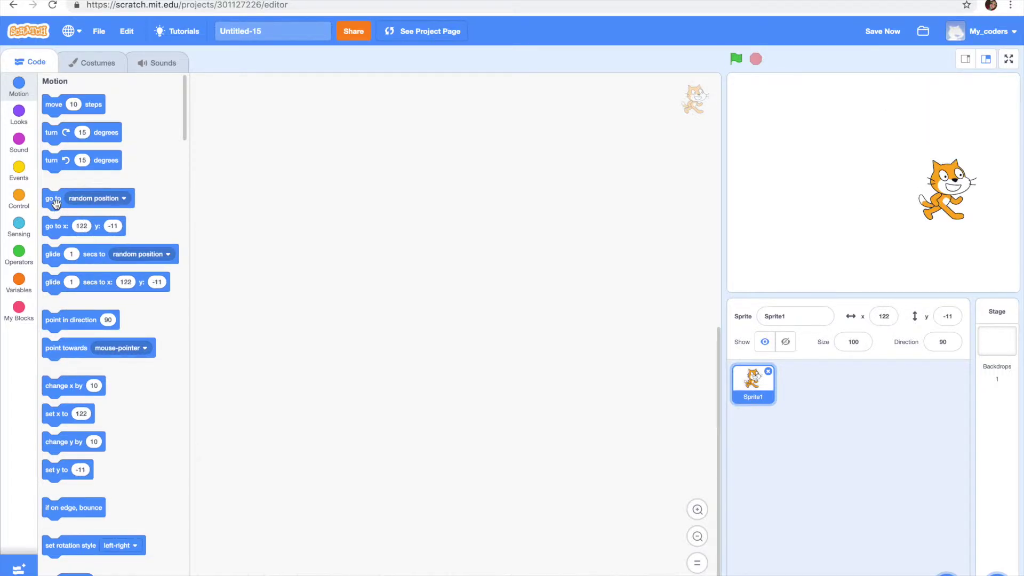
{"action": "left_click", "coordinate": [57, 205]}
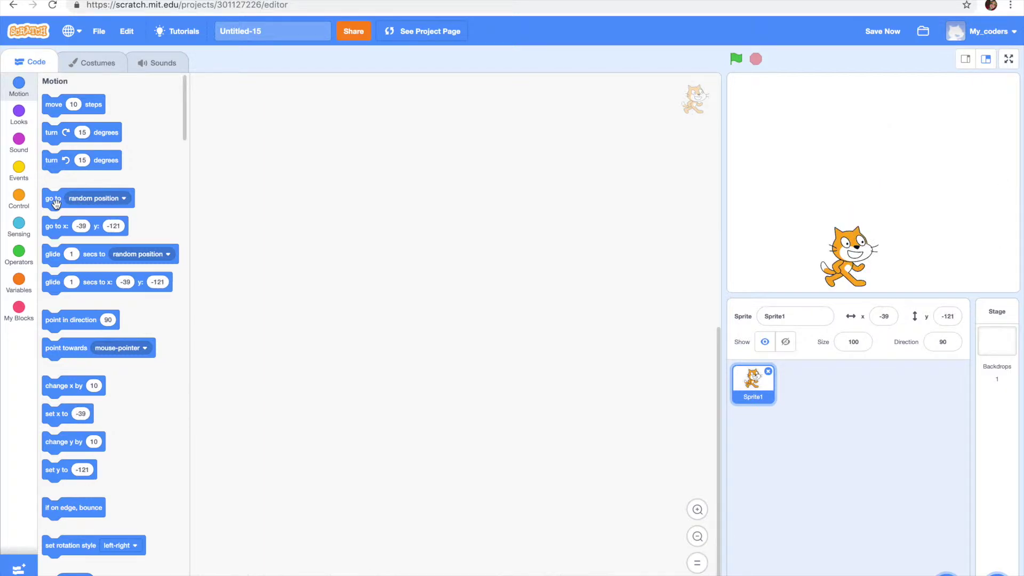
{"action": "left_click", "coordinate": [56, 204]}
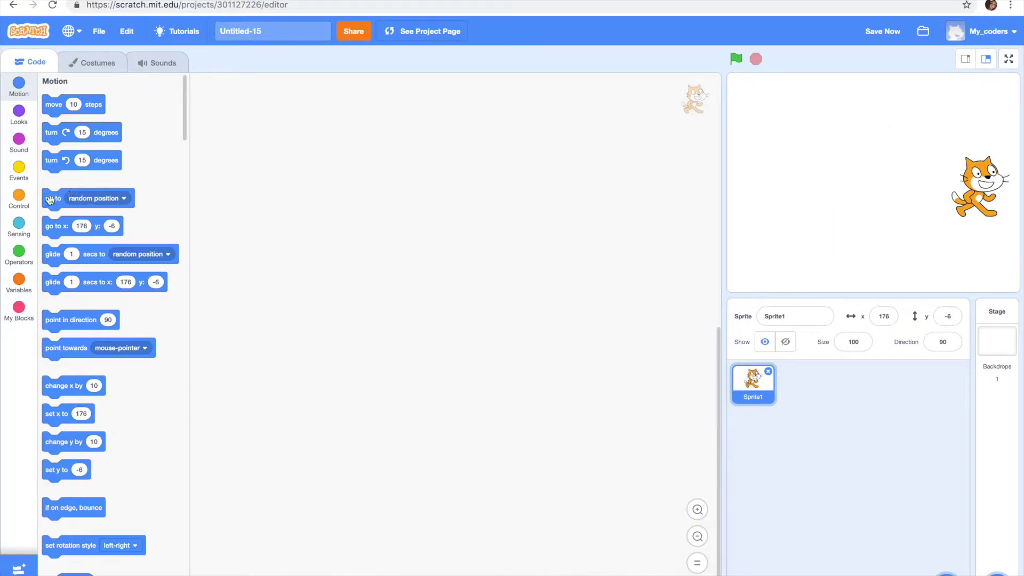
Step: Place 'go to random position' and a 'pick random 1 to 10' operator side by side in the code area
{"action": "left_click_drag", "start_coordinate": [50, 201], "coordinate": [448, 282]}
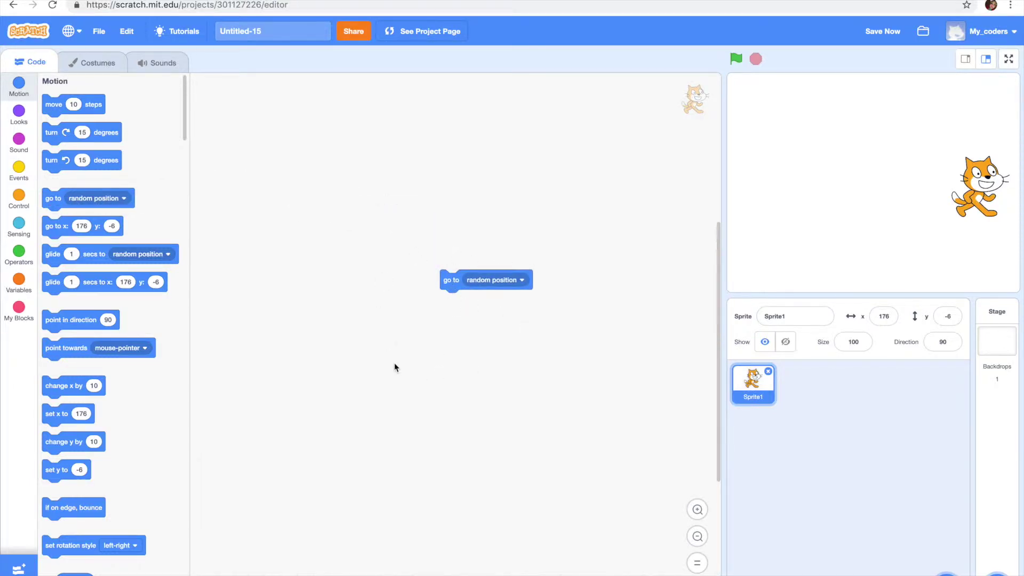
{"action": "left_click", "coordinate": [20, 251]}
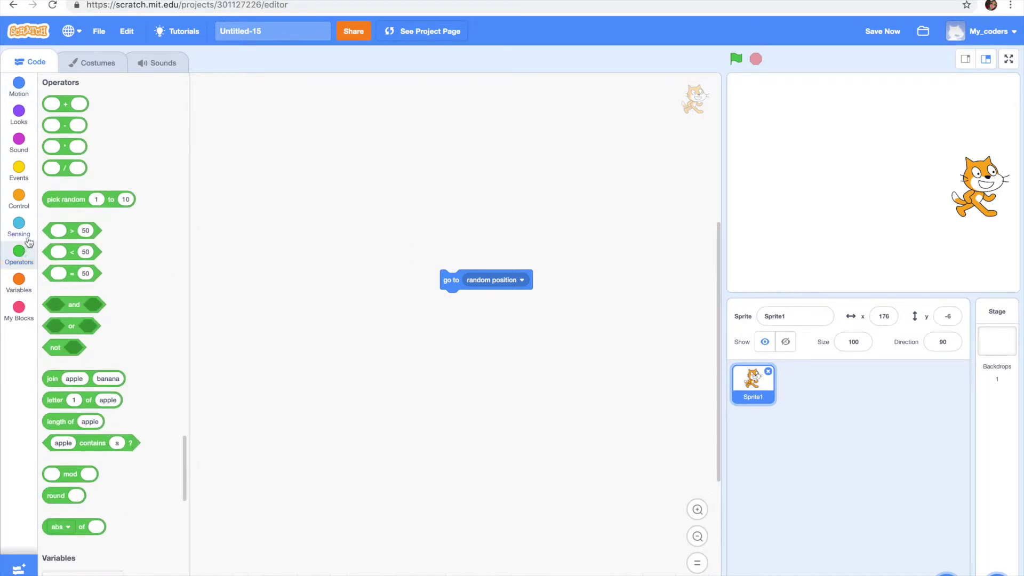
{"action": "left_click_drag", "start_coordinate": [71, 201], "coordinate": [360, 164]}
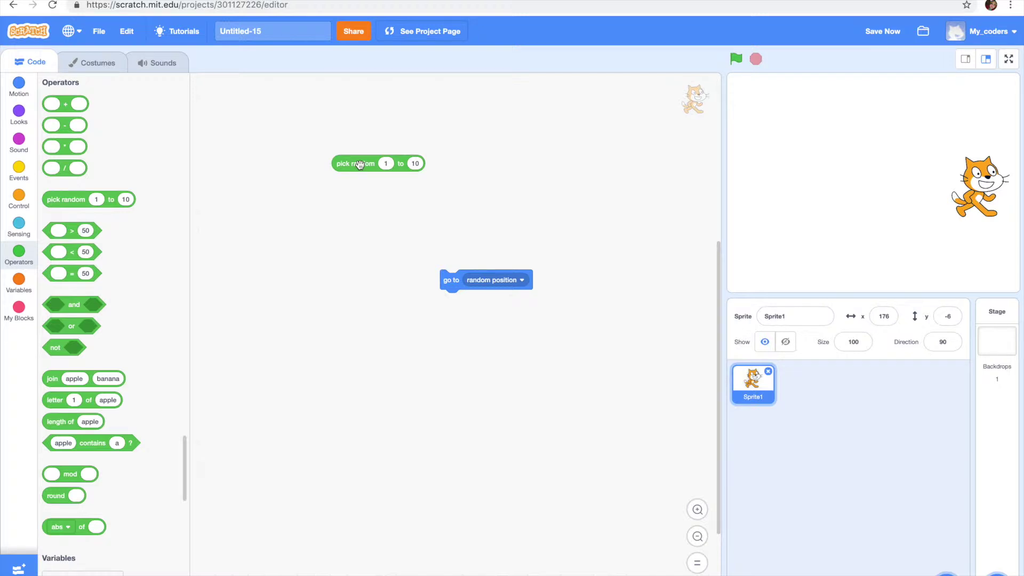
{"action": "mouse_move", "coordinate": [360, 163]}
{"action": "left_mouse_down"}
{"action": "mouse_move", "coordinate": [482, 267]}
{"action": "mouse_move", "coordinate": [496, 243]}
{"action": "left_mouse_up"}
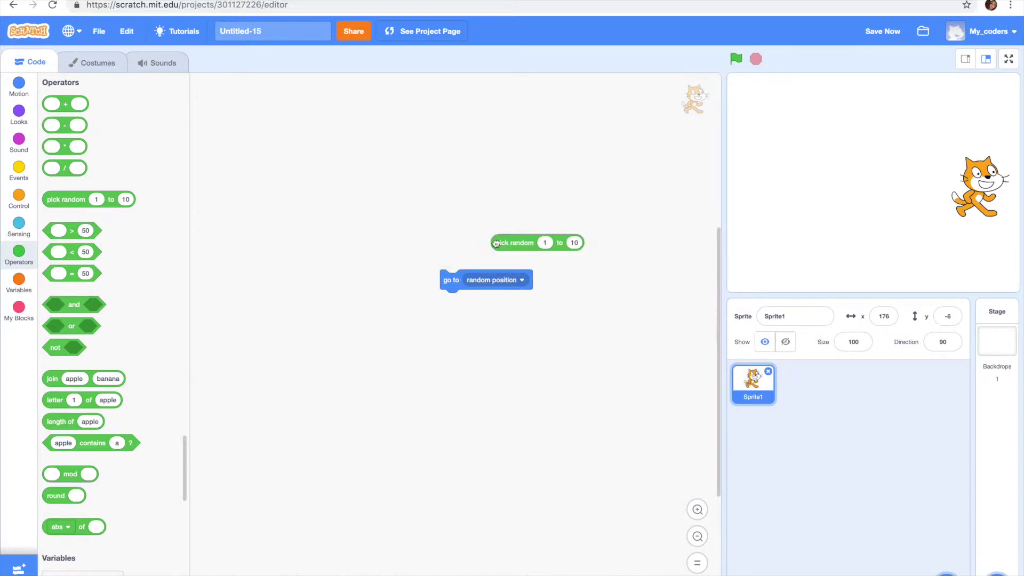
{"action": "left_click_drag", "start_coordinate": [497, 243], "coordinate": [287, 233]}
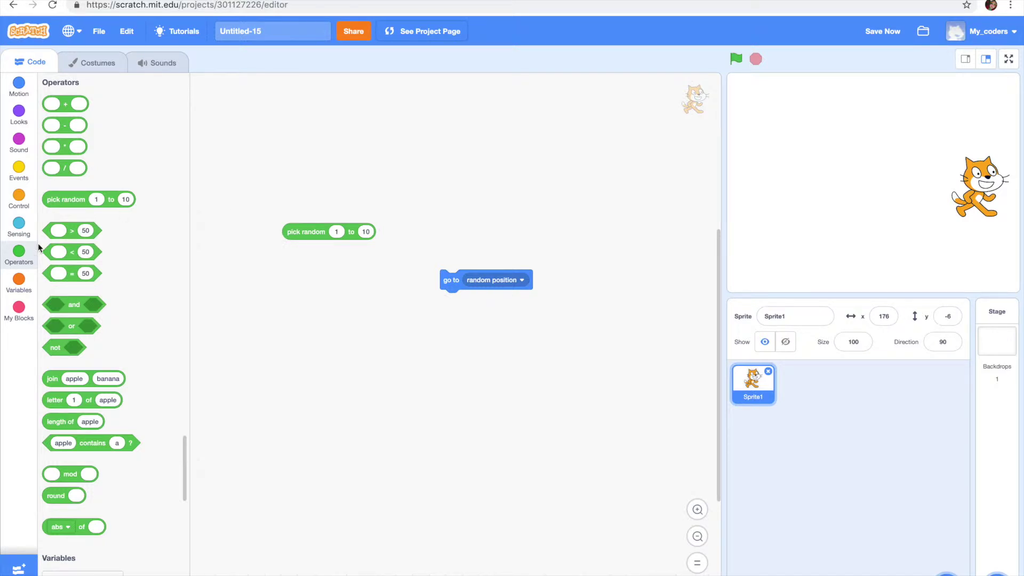
{"action": "left_click", "coordinate": [28, 202]}
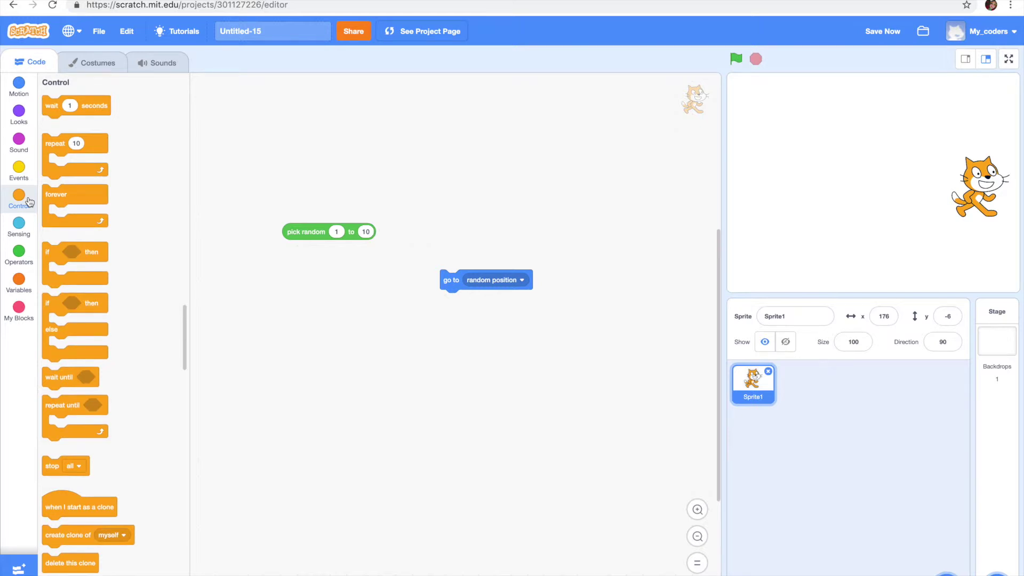
Step: Build 'wait (pick random 0.5 to 2) seconds' and stack it above 'go to random position'
{"action": "left_click_drag", "start_coordinate": [50, 107], "coordinate": [331, 170]}
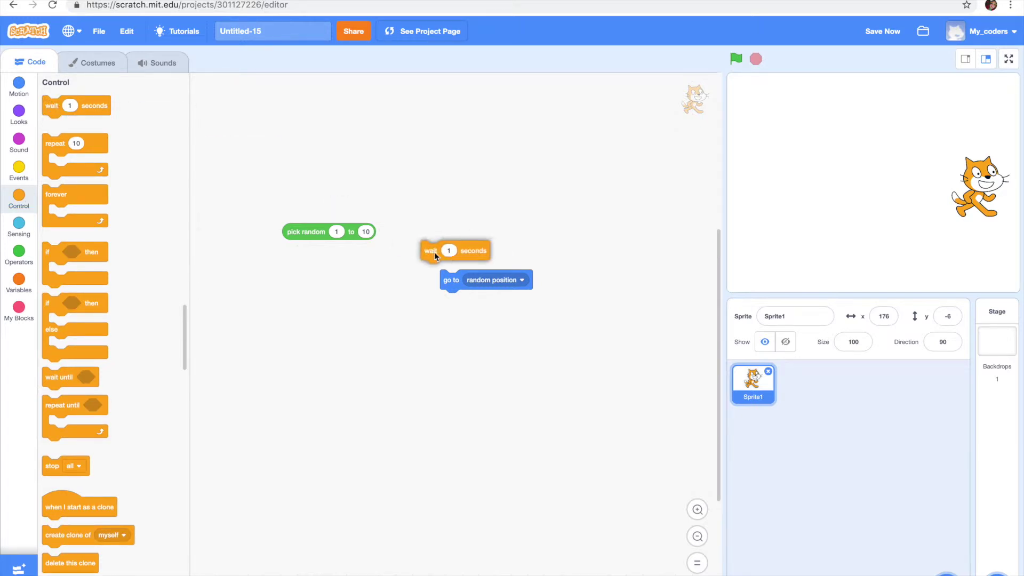
{"action": "left_click_drag", "start_coordinate": [308, 231], "coordinate": [370, 170]}
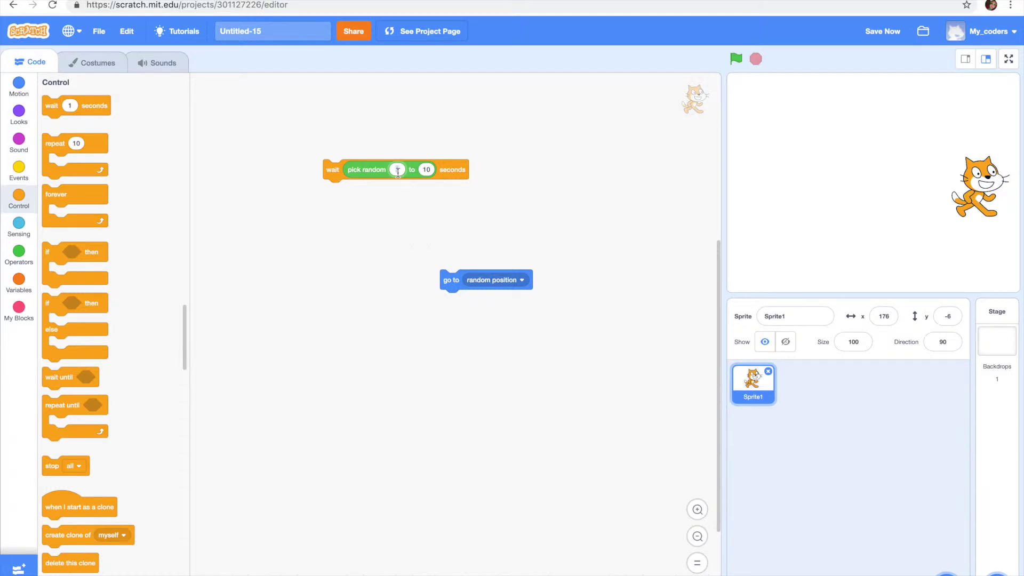
{"action": "type", "text": "0.5"}
{"action": "left_click", "coordinate": [430, 169]}
{"action": "type", "text": "2"}
{"action": "left_click", "coordinate": [428, 264]}
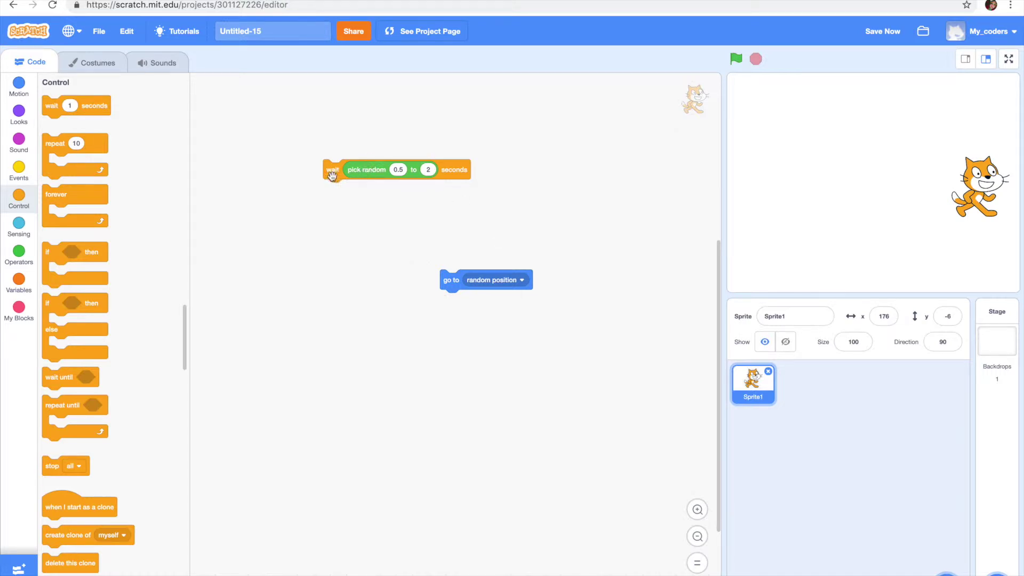
{"action": "mouse_move", "coordinate": [333, 173]}
{"action": "left_mouse_down"}
{"action": "mouse_move", "coordinate": [450, 261]}
{"action": "mouse_move", "coordinate": [311, 241]}
{"action": "left_mouse_up"}
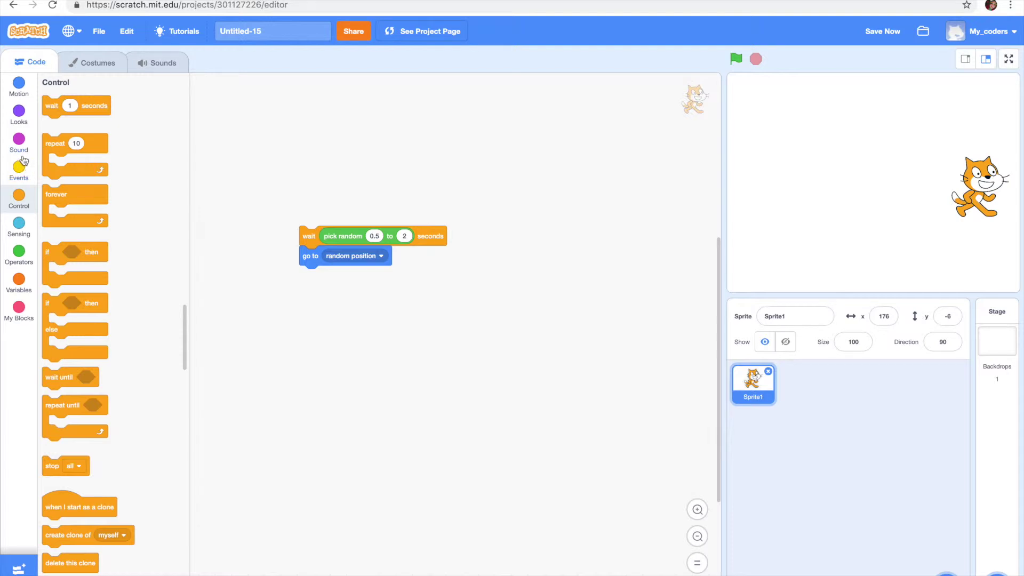
{"action": "scroll", "coordinate": [88, 165], "scroll_direction": "up", "scroll_amount": 1}
{"action": "scroll", "coordinate": [89, 165], "scroll_direction": "up", "scroll_amount": 4}
{"action": "scroll", "coordinate": [89, 168], "scroll_direction": "up", "scroll_amount": 1}
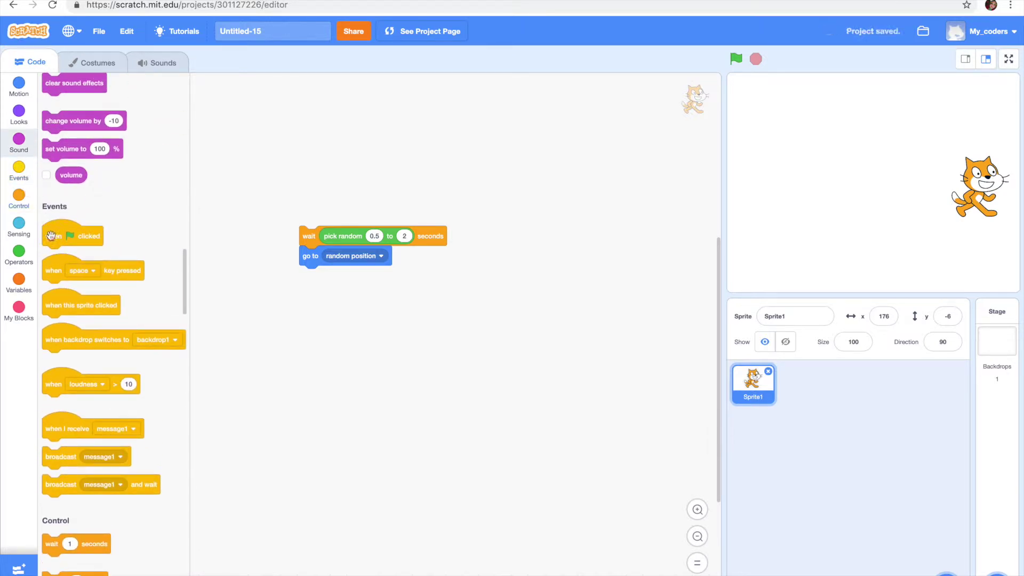
Step: Attach the wait-and-jump stack under 'when green flag clicked', wrap it in 'forever', and run it
{"action": "left_click_drag", "start_coordinate": [52, 237], "coordinate": [289, 161]}
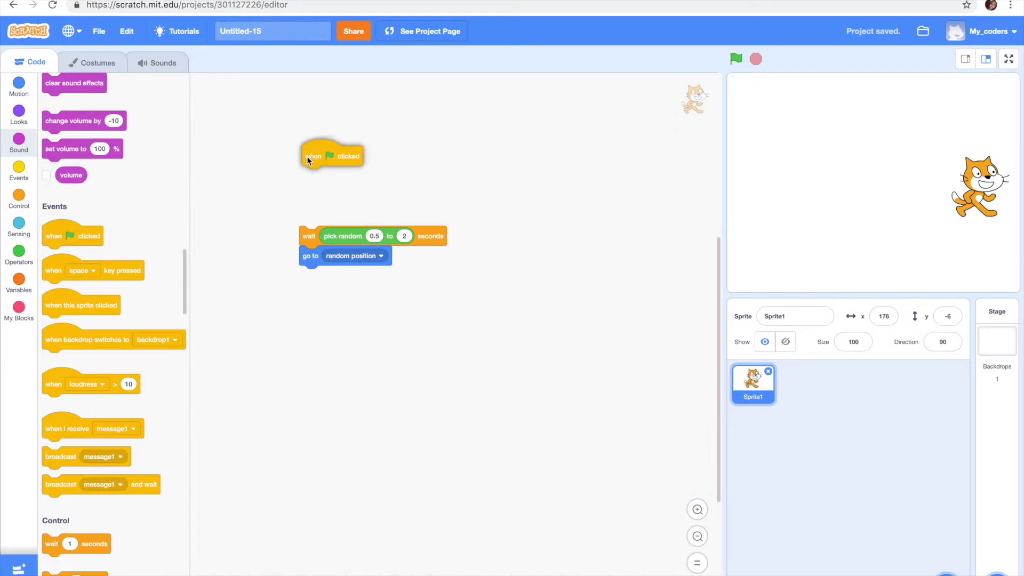
{"action": "left_click_drag", "start_coordinate": [301, 241], "coordinate": [286, 186]}
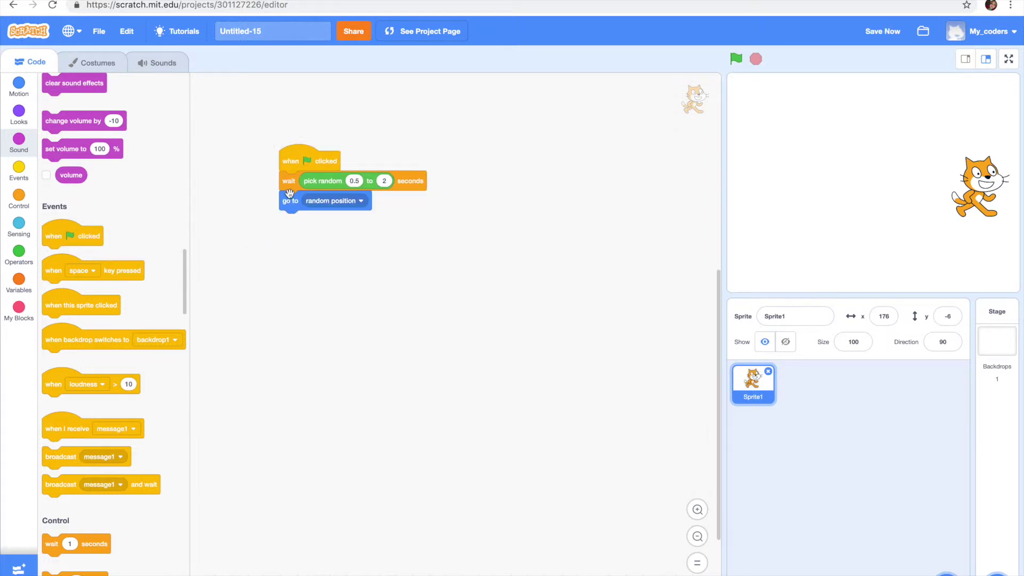
{"action": "scroll", "coordinate": [123, 371], "scroll_direction": "down", "scroll_amount": 3}
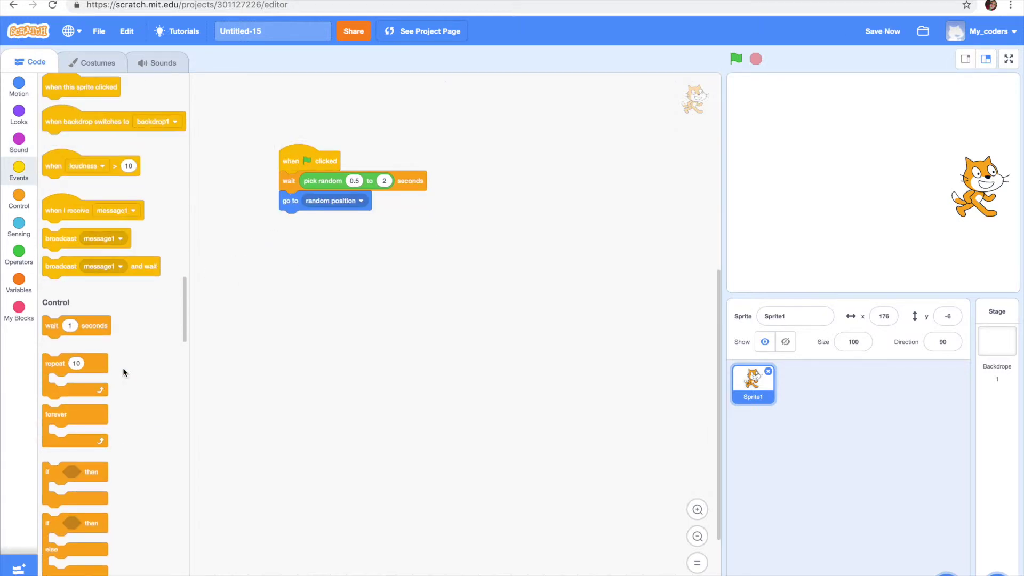
{"action": "left_click_drag", "start_coordinate": [51, 424], "coordinate": [289, 190]}
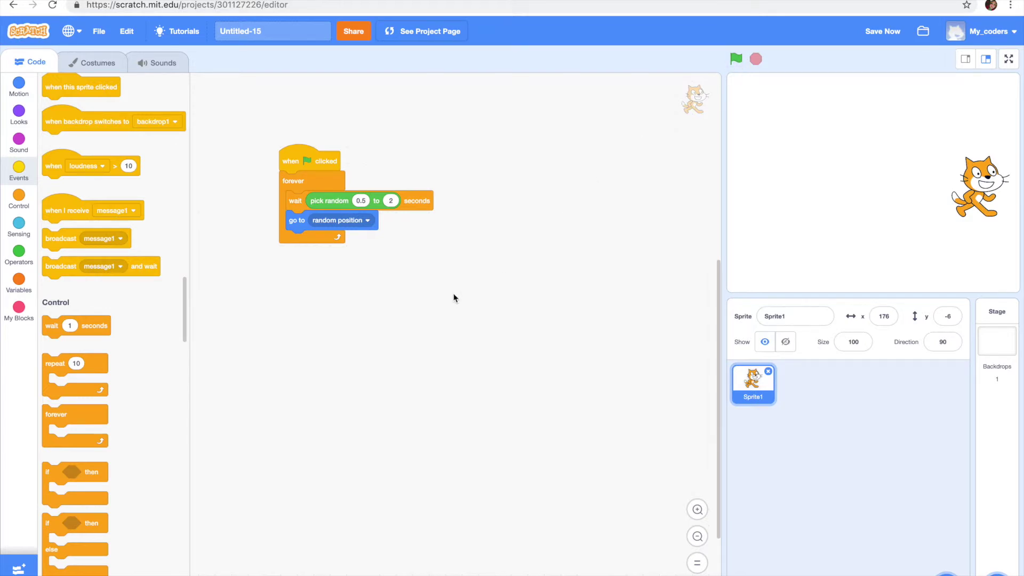
{"action": "left_click", "coordinate": [735, 59]}
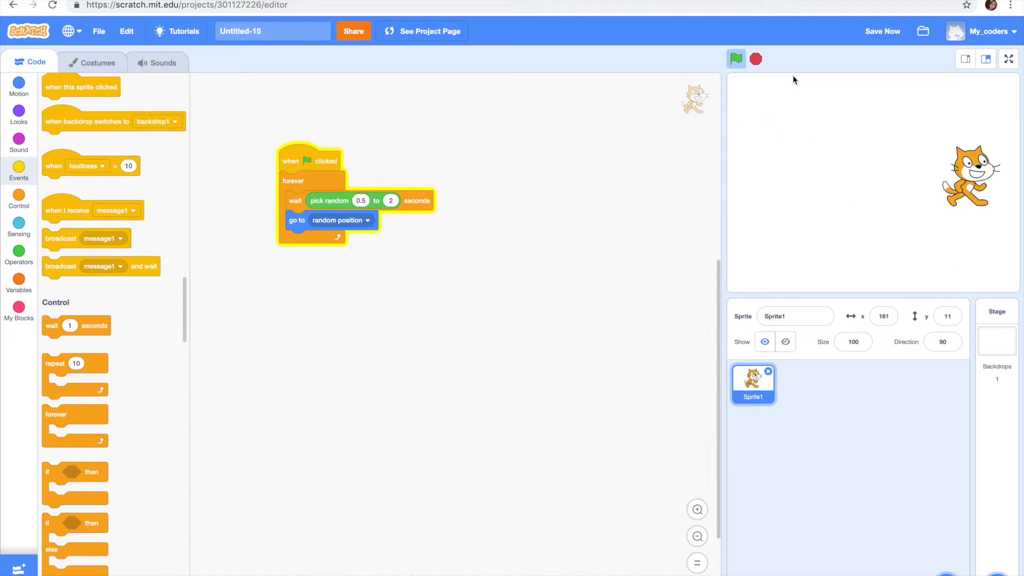
Step: Stop the hopping script with the red stop button, leaving the cat at its last spot
{"action": "left_click", "coordinate": [755, 58]}
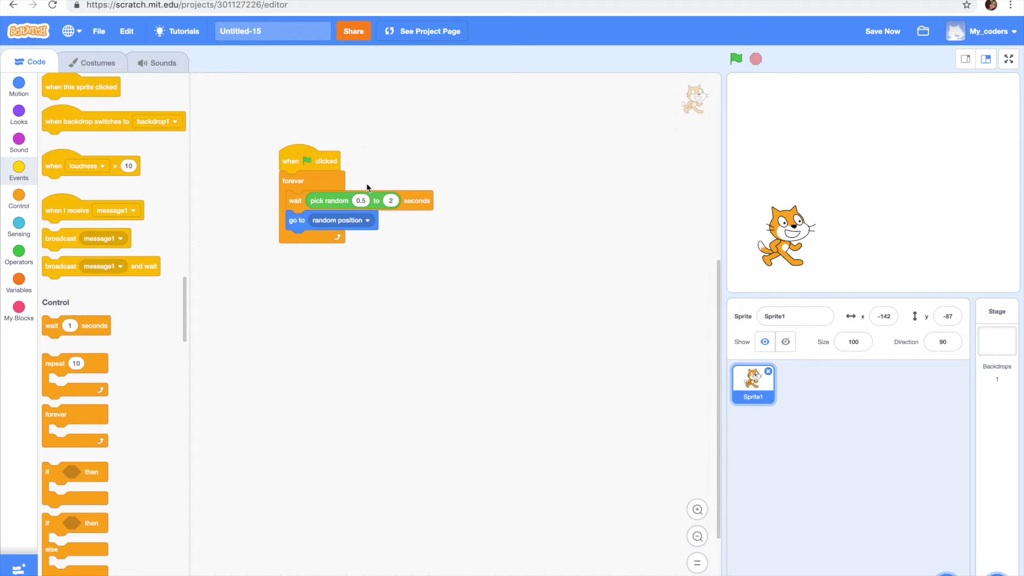